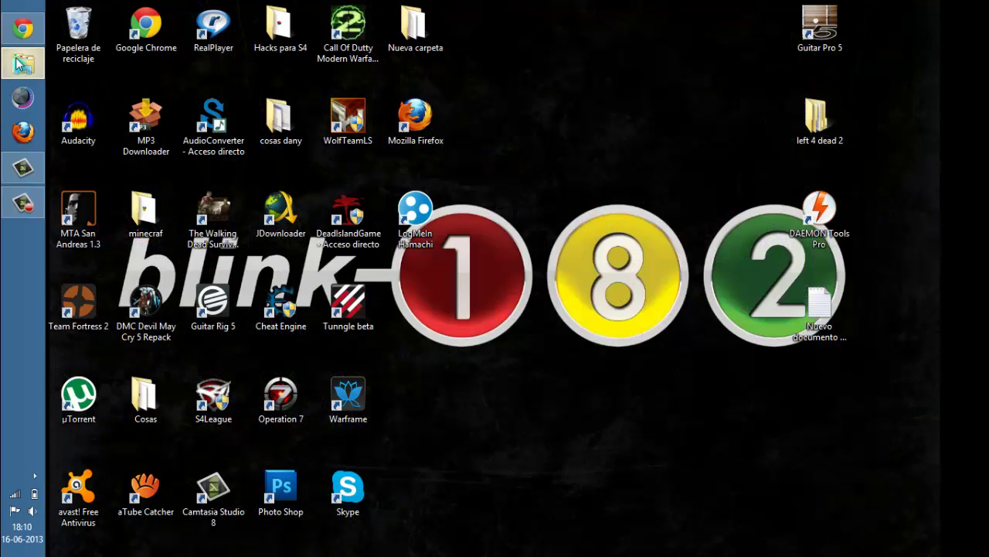
Open the Hacks para S4 folder and view the trainer archive's MediaFire download page before returning to the folder
{"action": "left_click", "coordinate": [22, 64]}
{"action": "left_click", "coordinate": [23, 28]}
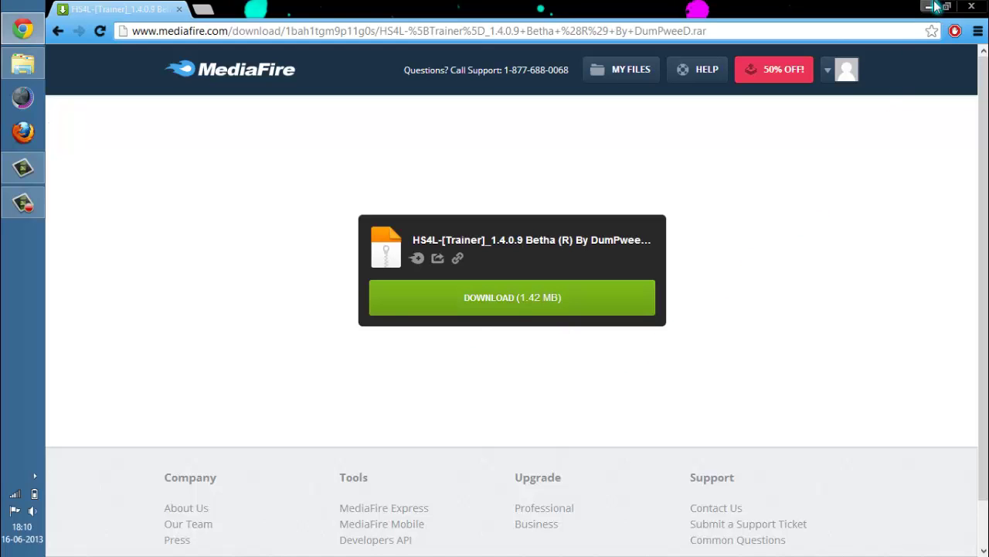
{"action": "left_click", "coordinate": [933, 6]}
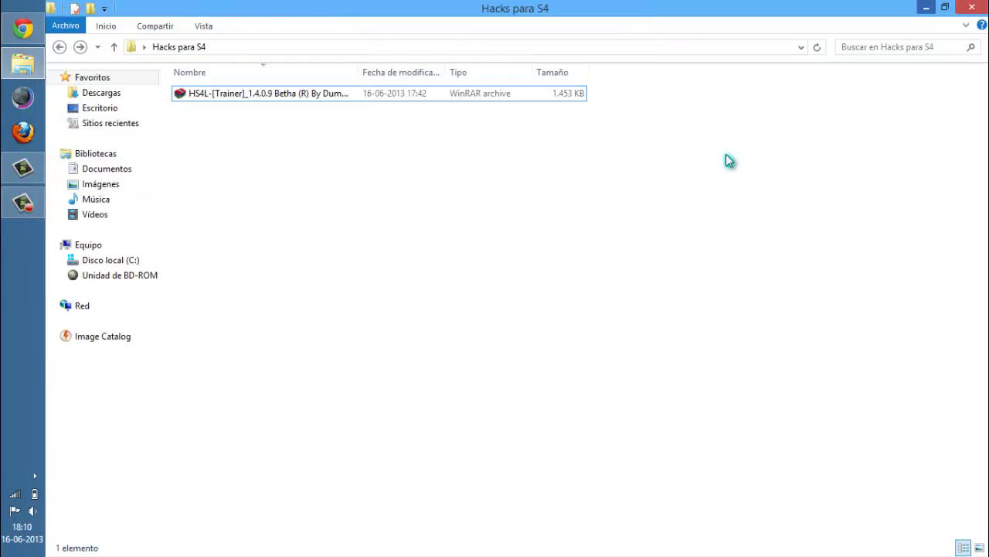
Extract the HS4L-[Trainer]_1.4.0.9 Betha archive into its own subfolder of Hacks para S4 and close the archive
{"action": "left_click_drag", "start_coordinate": [599, 244], "coordinate": [261, 132]}
{"action": "left_click_drag", "start_coordinate": [475, 243], "coordinate": [201, 82]}
{"action": "double_click", "coordinate": [236, 95]}
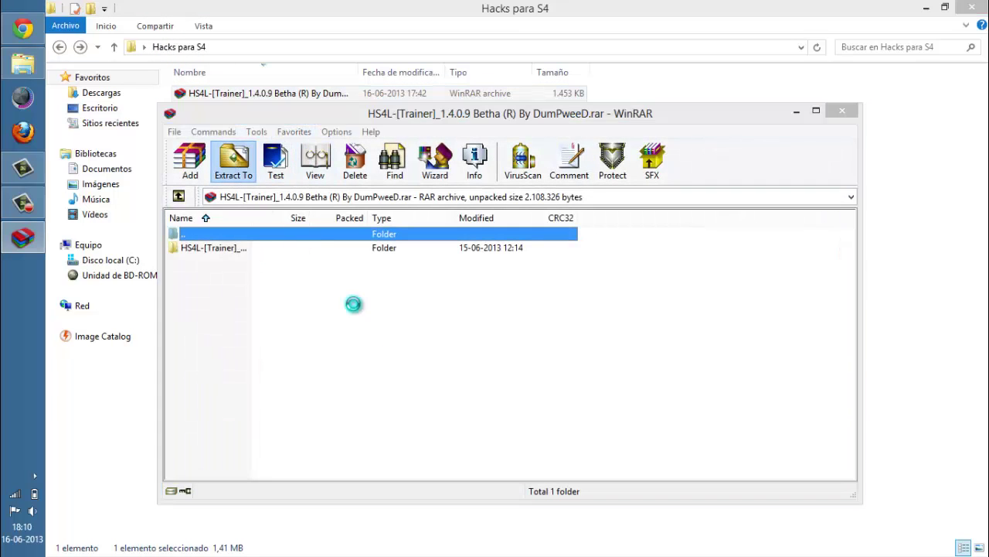
{"action": "left_click", "coordinate": [539, 456]}
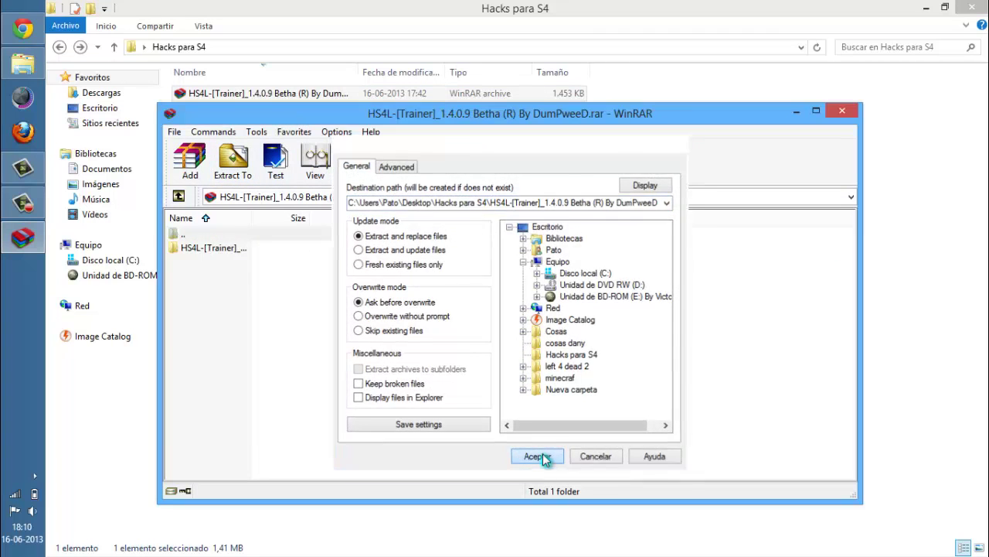
{"action": "left_click", "coordinate": [852, 115]}
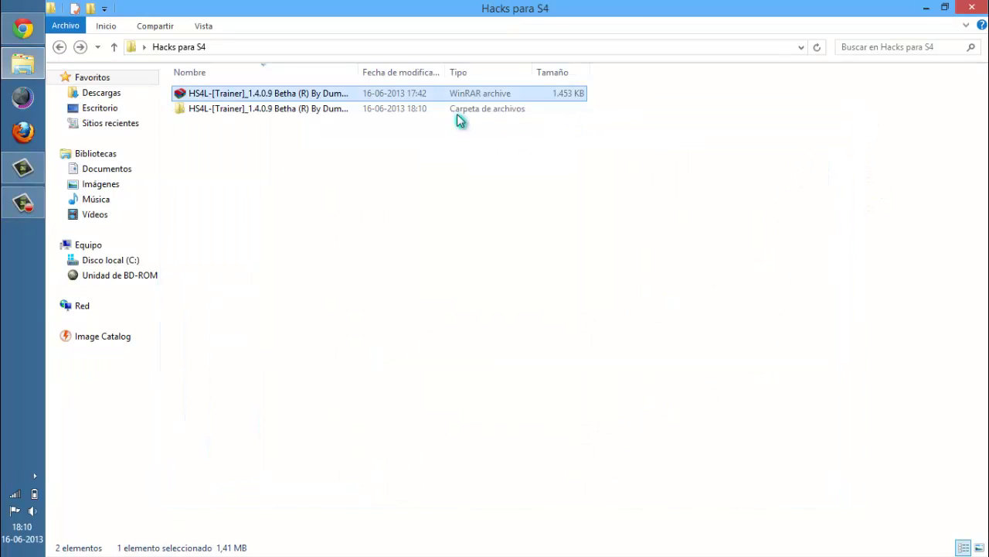
Open the extracted folder and its HS4L-[Trainer]_1.4.0.9 Betha subfolder to show the trainer files
{"action": "double_click", "coordinate": [367, 112]}
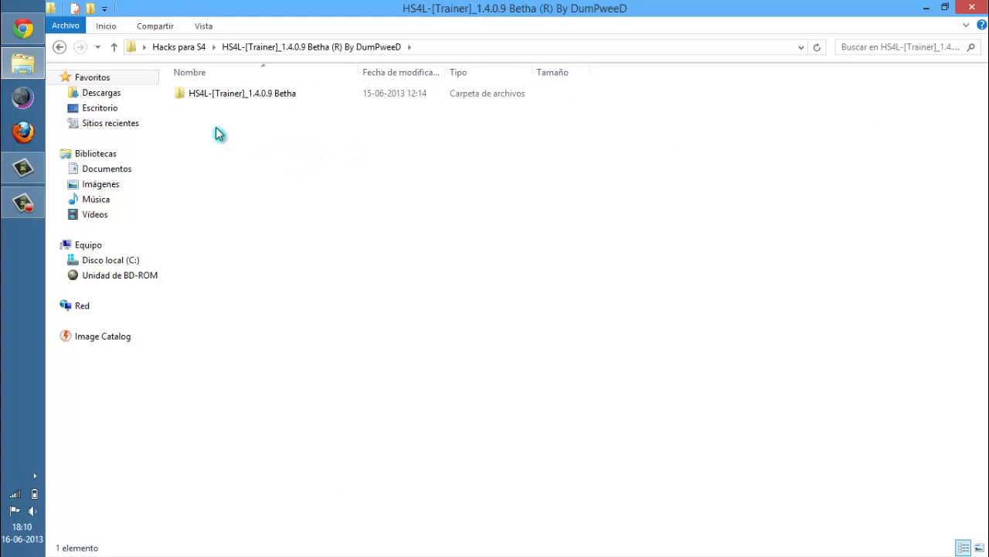
{"action": "double_click", "coordinate": [221, 99]}
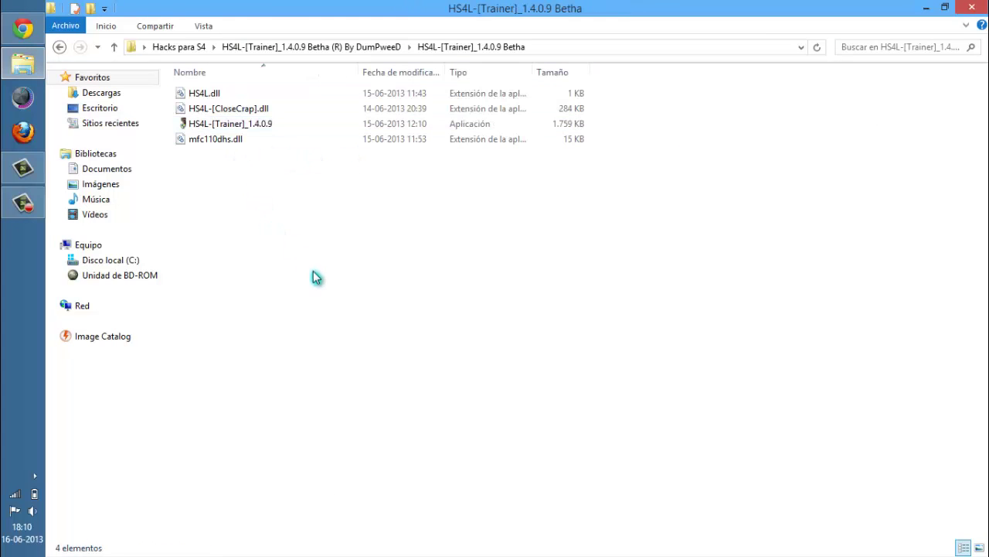
{"action": "left_click_drag", "start_coordinate": [317, 277], "coordinate": [289, 83]}
{"action": "left_click_drag", "start_coordinate": [312, 312], "coordinate": [286, 82]}
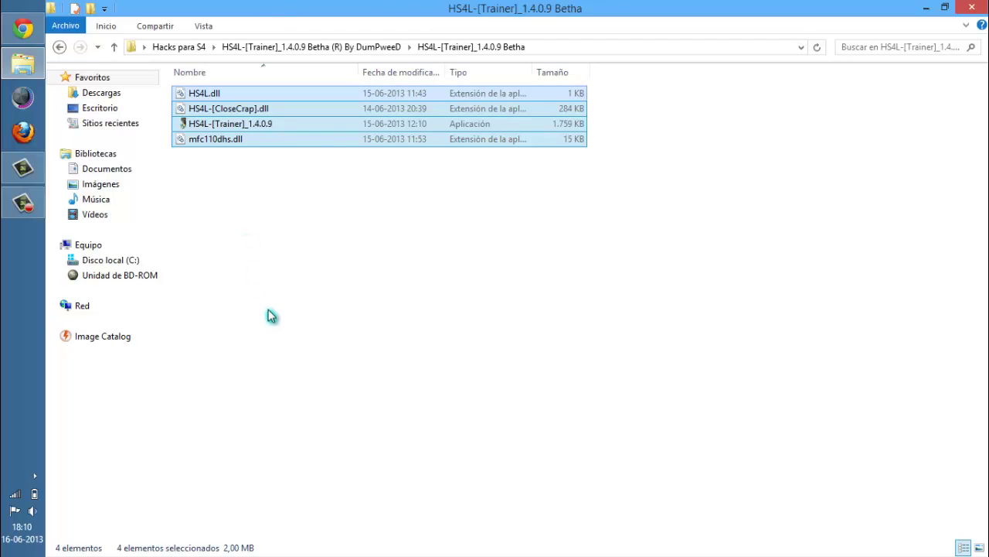
{"action": "left_click_drag", "start_coordinate": [271, 297], "coordinate": [286, 78]}
{"action": "left_click", "coordinate": [252, 205]}
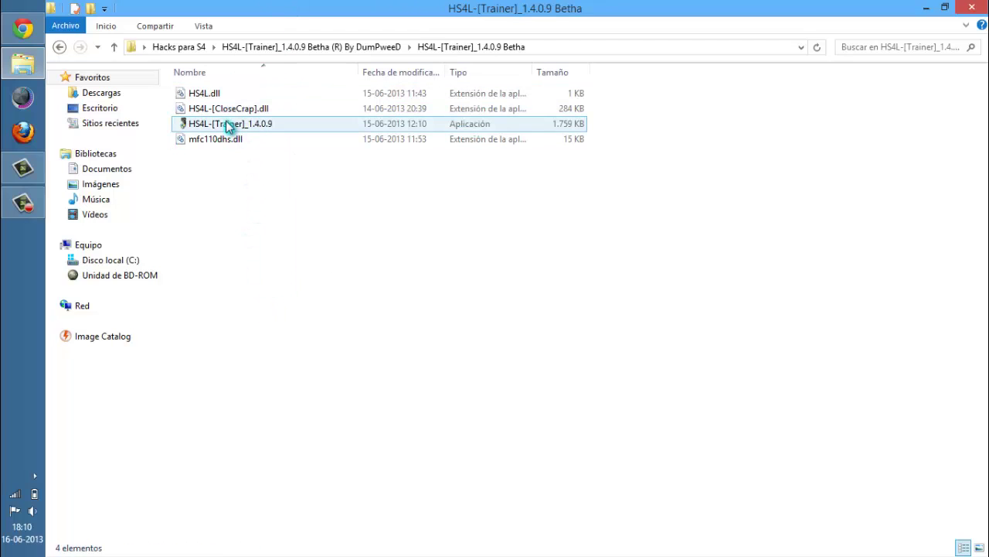
Run the HS4L-[Trainer]_1.4.0.9 application and minimize the folder window
{"action": "mouse_move", "coordinate": [228, 127]}
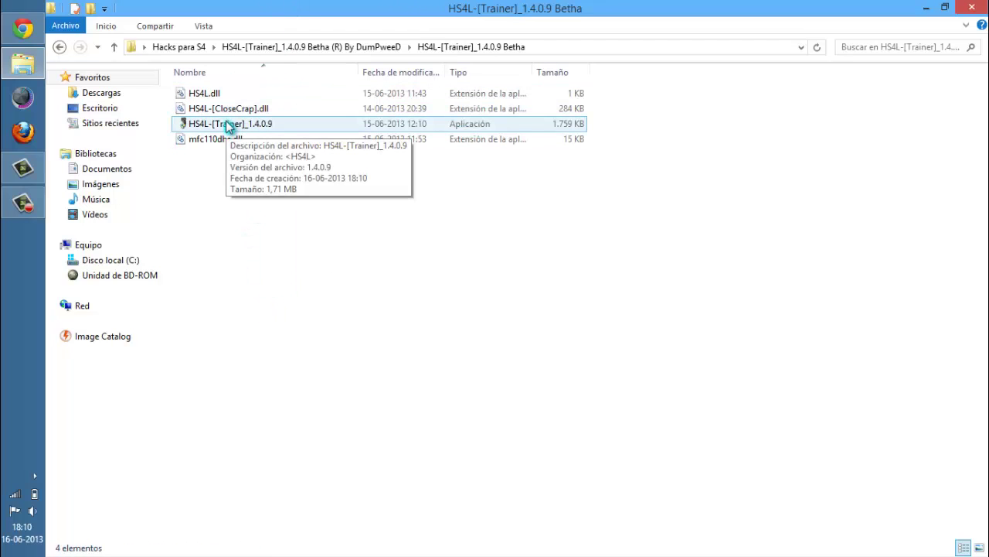
{"action": "double_click", "coordinate": [229, 128]}
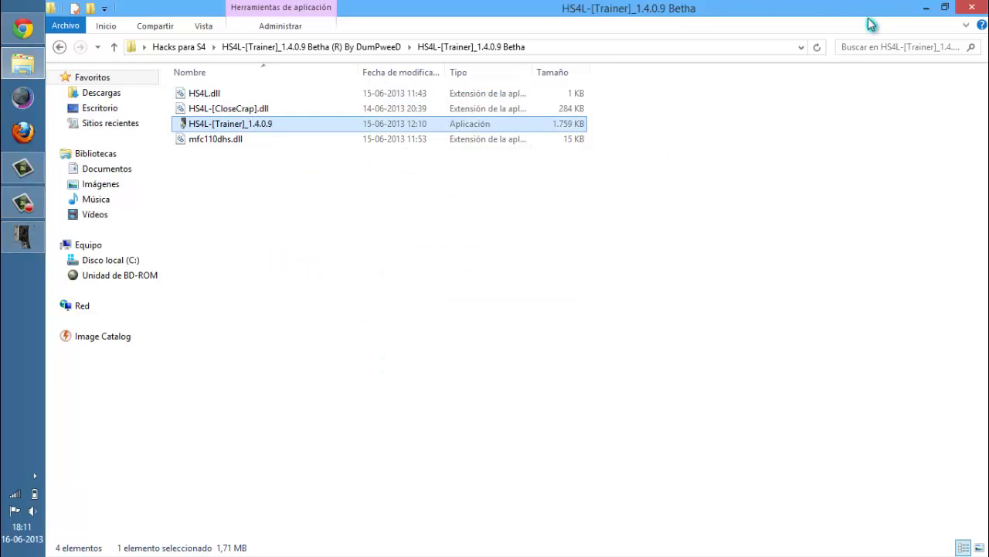
{"action": "left_click", "coordinate": [929, 7]}
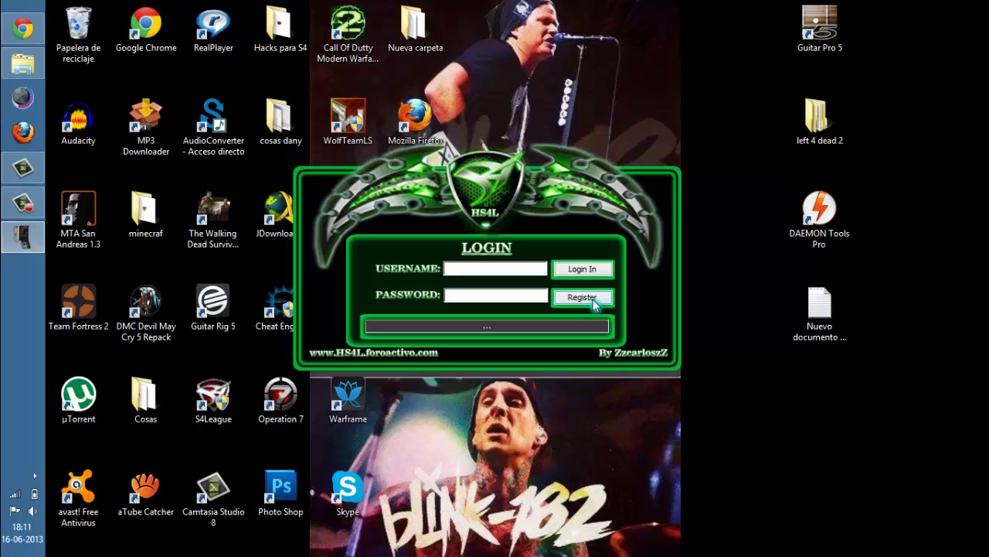
Log in to the trainer with the account username and password
{"action": "left_click", "coordinate": [525, 282]}
{"action": "type", "text": "DumPweeD"}
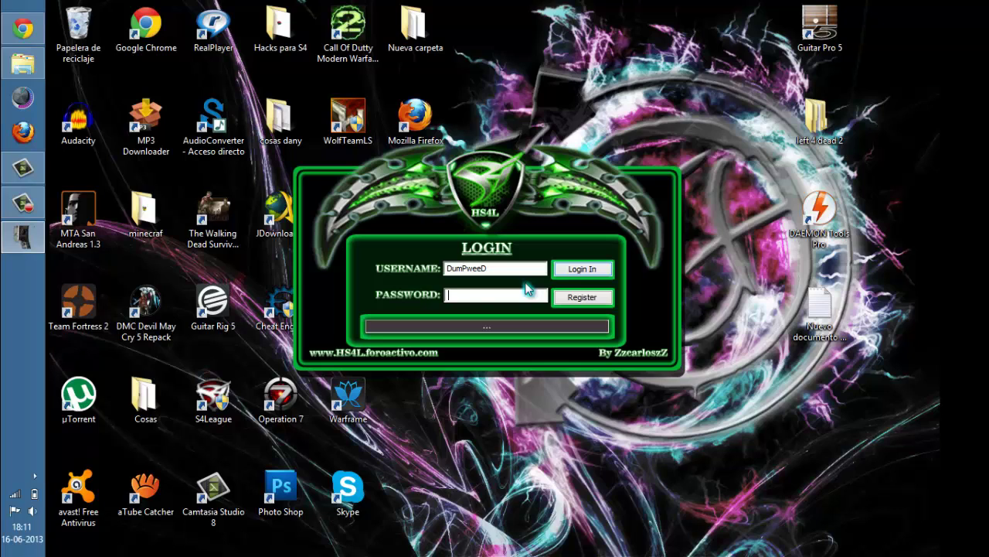
{"action": "type", "text": "••"}
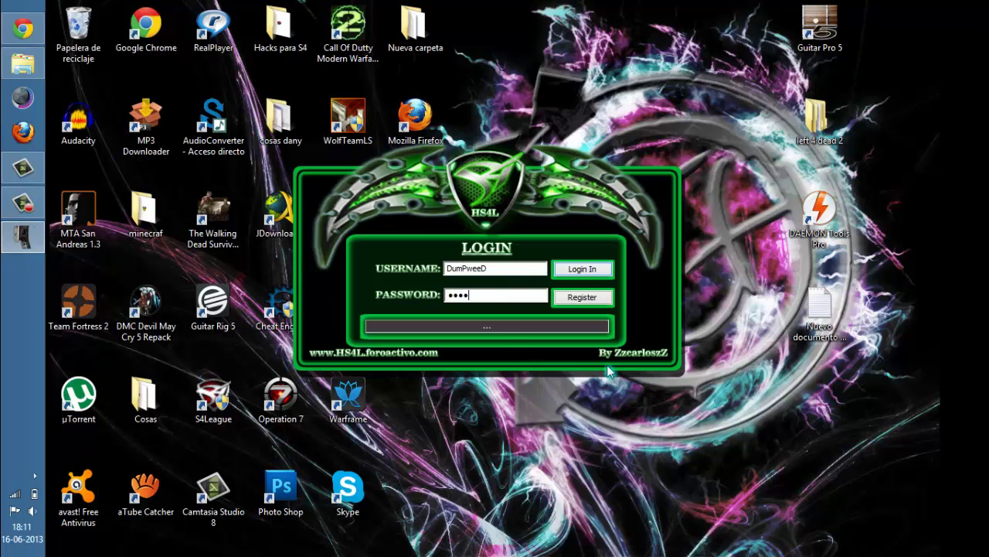
{"action": "type", "text": "••••••"}
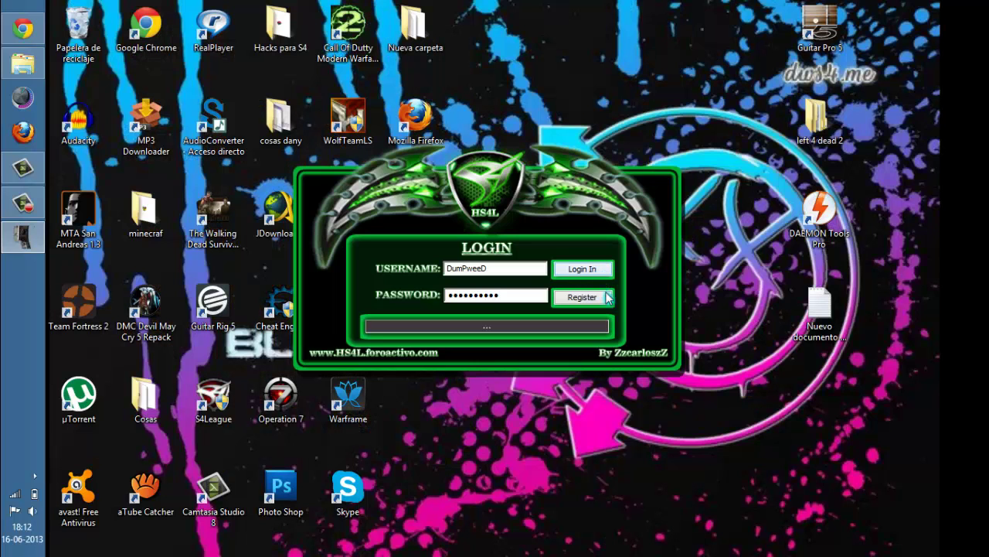
{"action": "left_click", "coordinate": [607, 297]}
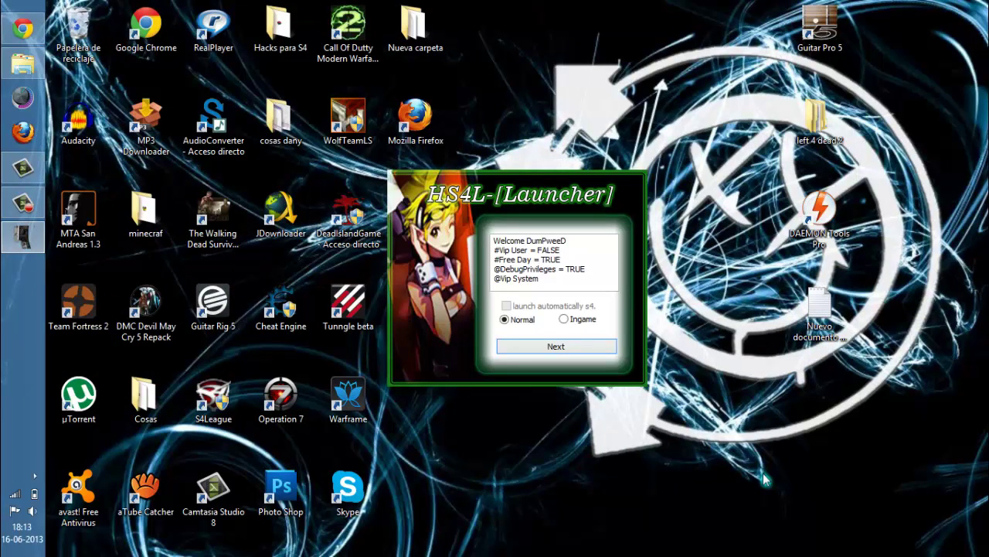
Choose the Normal mode in the HS4L launcher and continue to the trainer
{"action": "left_click", "coordinate": [563, 320]}
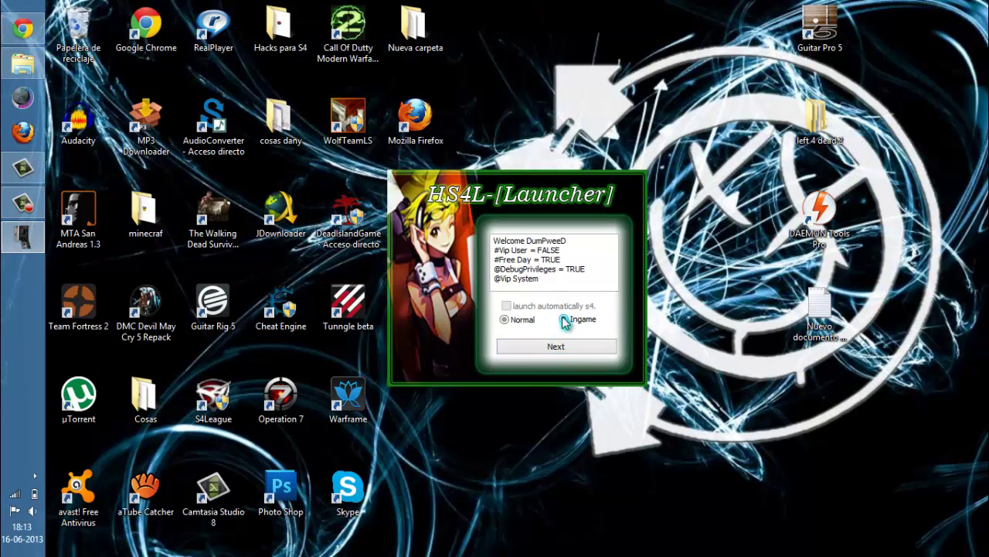
{"action": "left_click", "coordinate": [522, 319]}
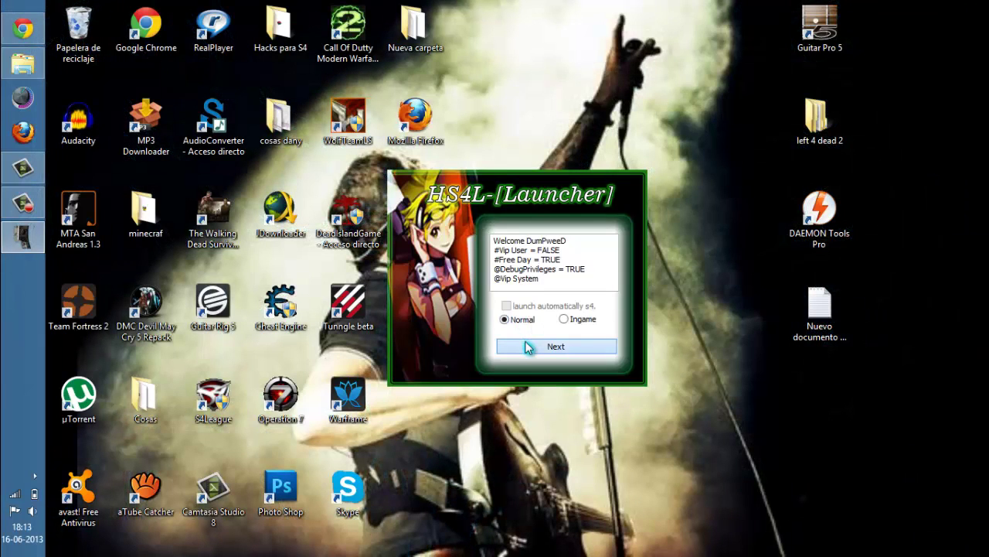
{"action": "left_click", "coordinate": [526, 346]}
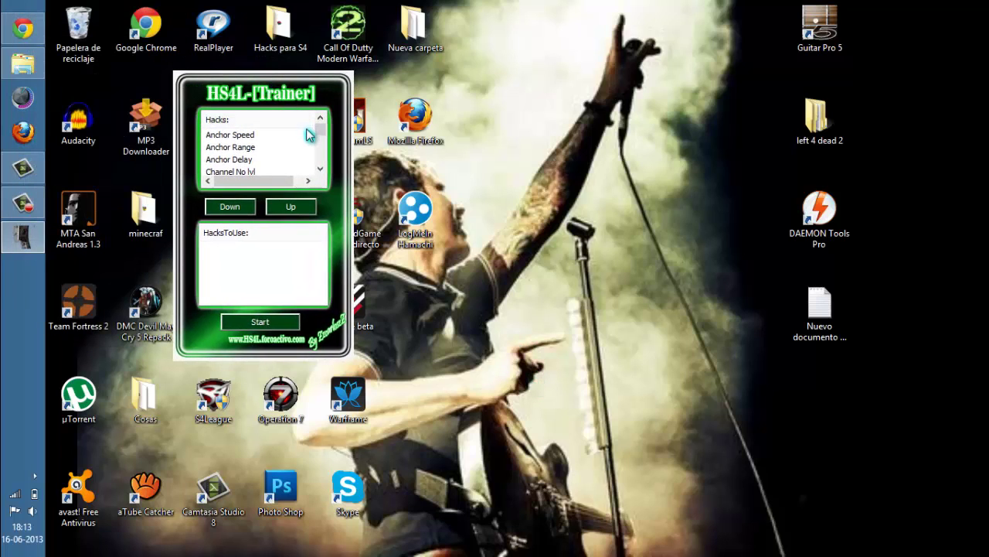
Add the Dmg x2, Inf. Sp and GodMode hacks to the HacksToUse list
{"action": "mouse_move", "coordinate": [323, 137]}
{"action": "left_mouse_down"}
{"action": "mouse_move", "coordinate": [326, 171]}
{"action": "mouse_move", "coordinate": [308, 125]}
{"action": "mouse_move", "coordinate": [325, 136]}
{"action": "mouse_move", "coordinate": [322, 150]}
{"action": "left_mouse_up"}
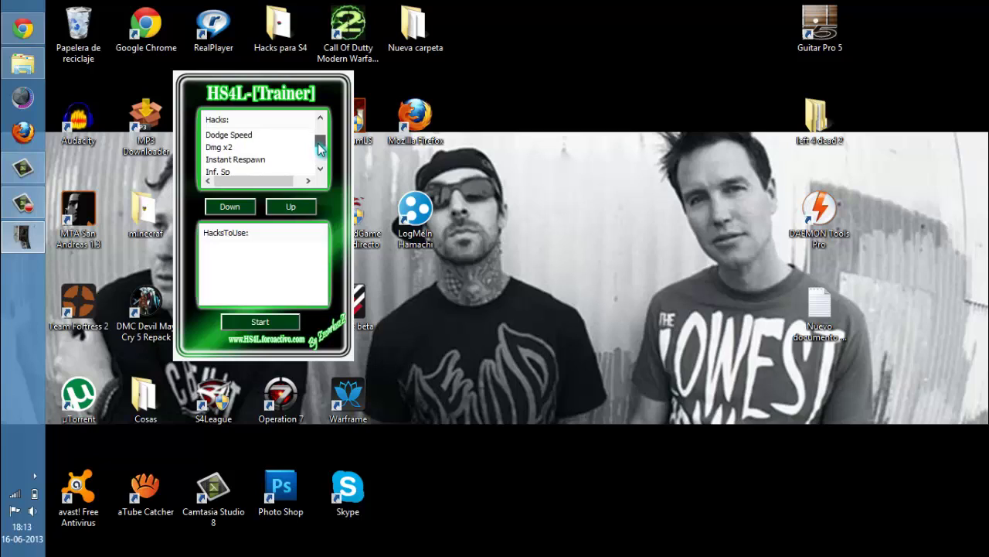
{"action": "left_click", "coordinate": [223, 146]}
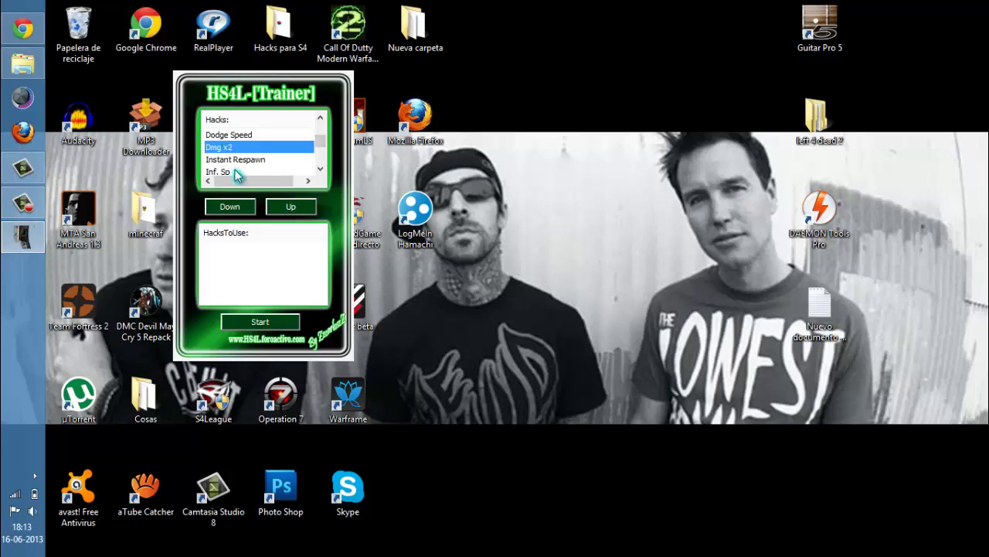
{"action": "left_click", "coordinate": [230, 209]}
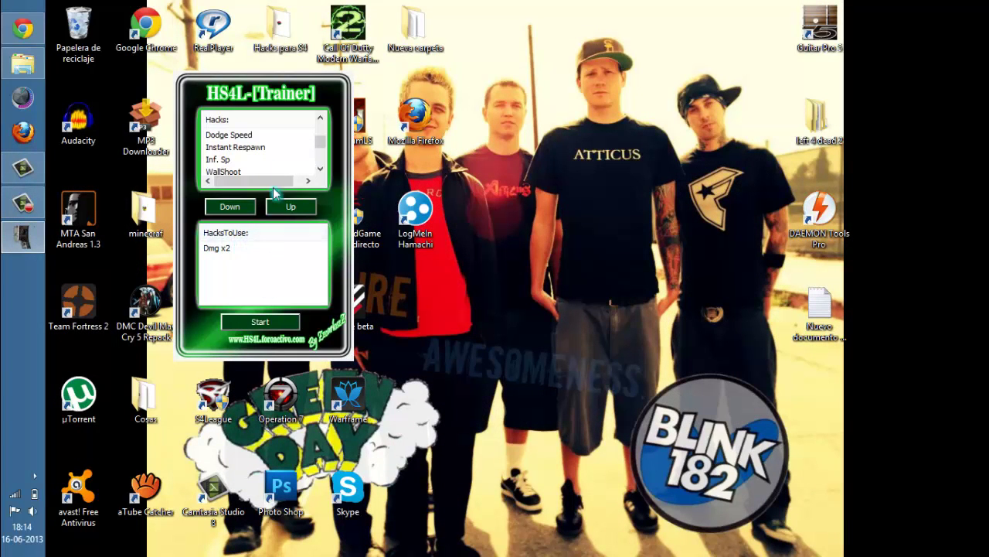
{"action": "left_click", "coordinate": [224, 164]}
{"action": "left_click", "coordinate": [231, 206]}
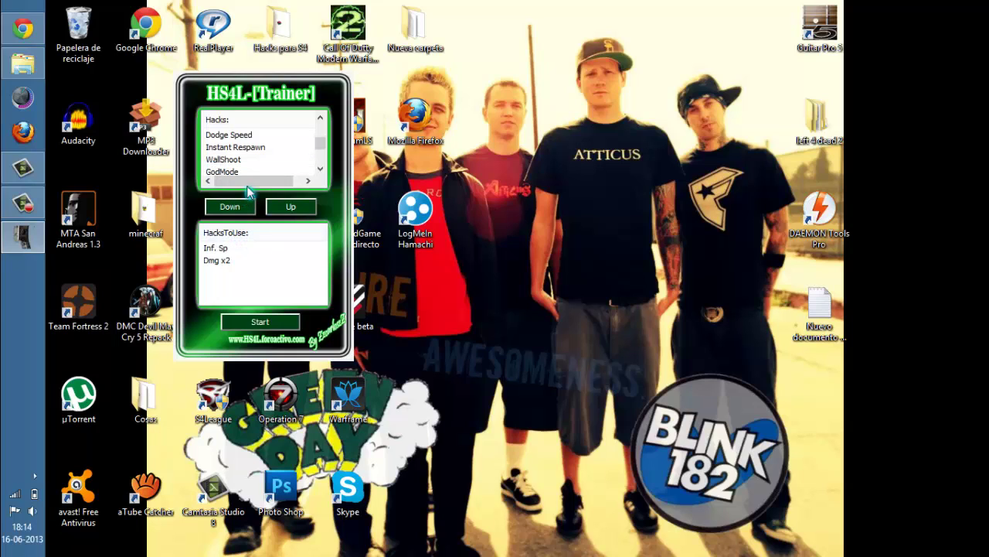
{"action": "left_click", "coordinate": [232, 172]}
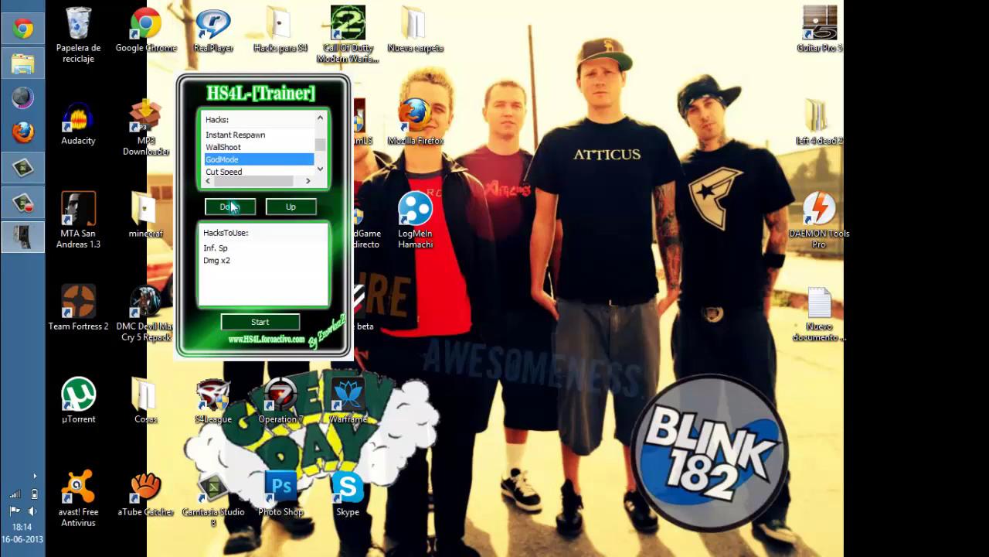
{"action": "left_click", "coordinate": [230, 207]}
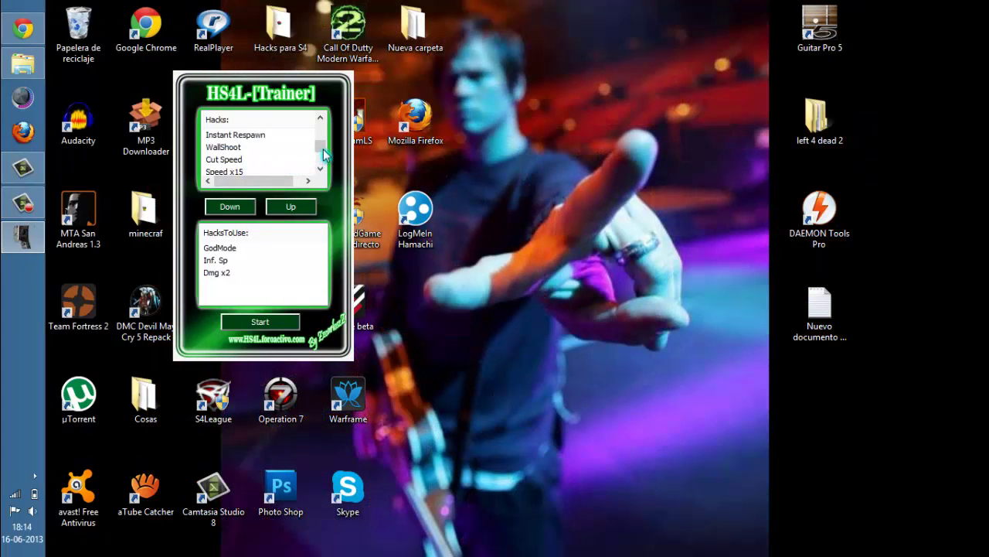
Add the 1 Hit Kill and Hit Range(No Lag "Hot") hacks to the HacksToUse list
{"action": "left_click", "coordinate": [323, 158]}
{"action": "left_click", "coordinate": [323, 159]}
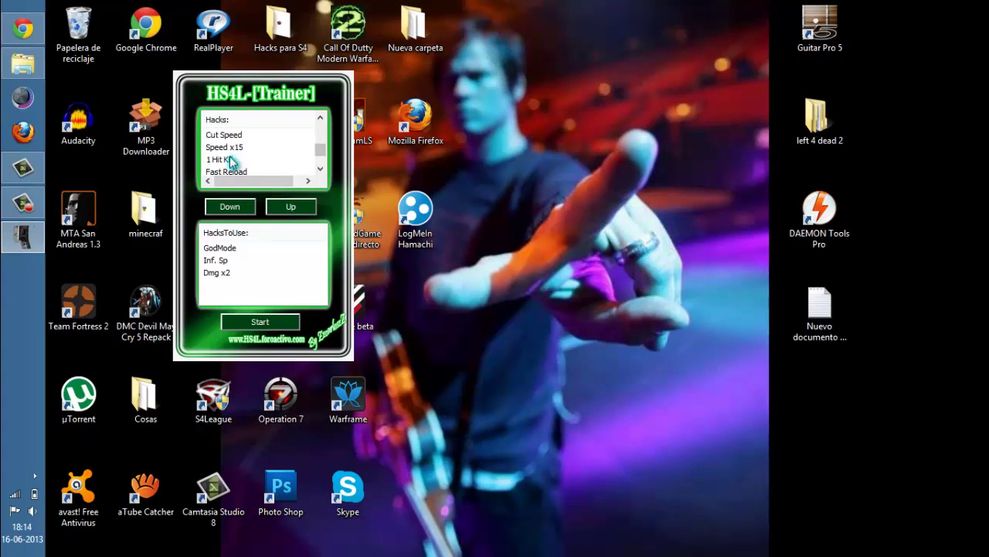
{"action": "left_click", "coordinate": [232, 159]}
{"action": "left_click", "coordinate": [227, 205]}
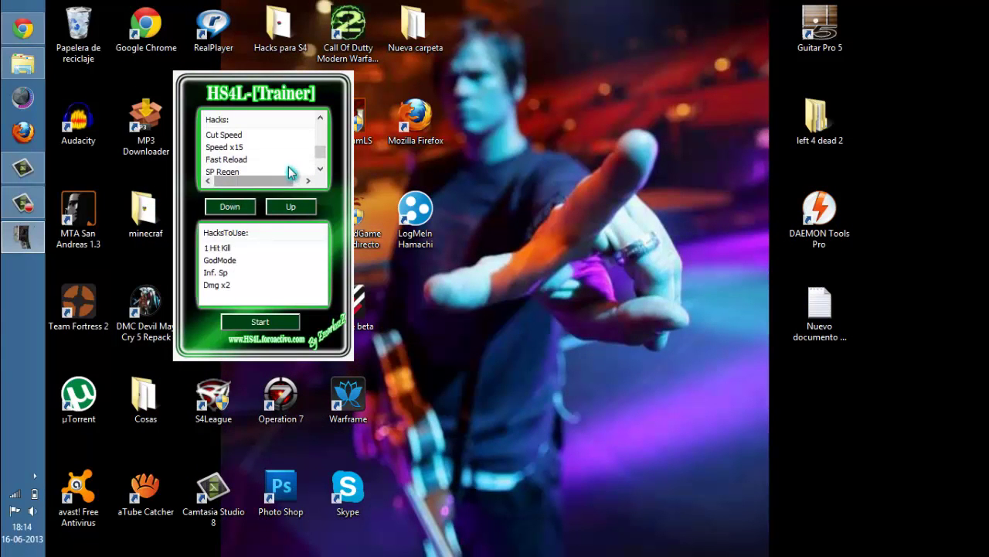
{"action": "left_click", "coordinate": [324, 159]}
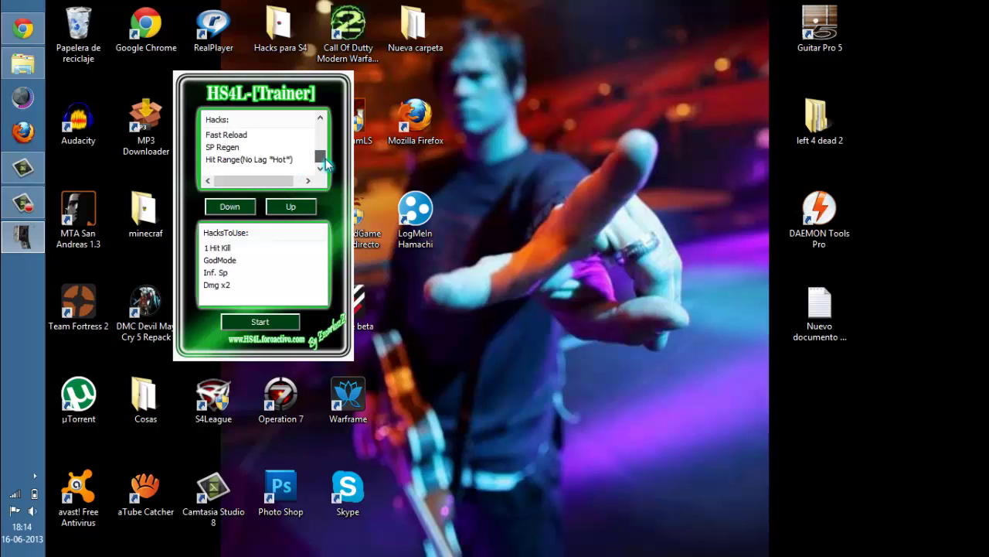
{"action": "left_click", "coordinate": [283, 160]}
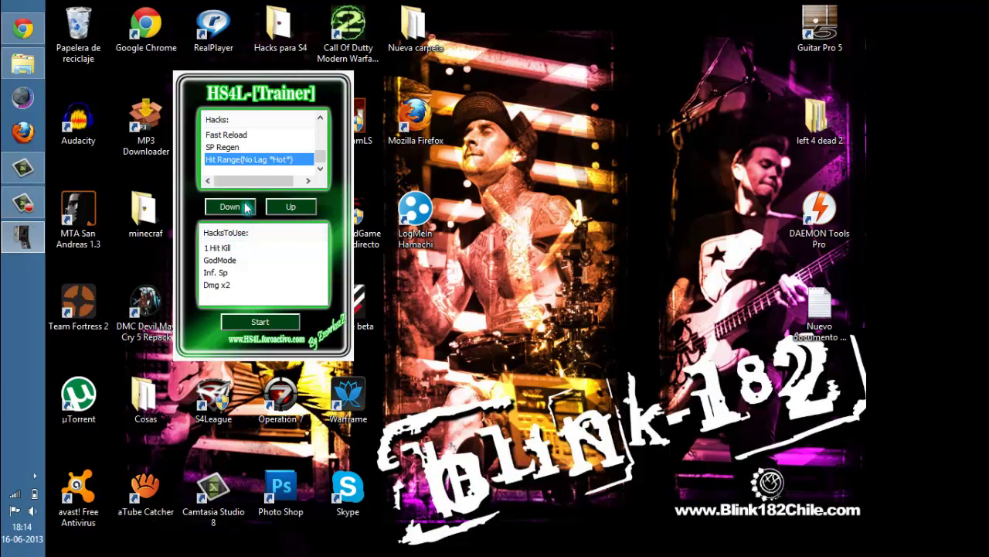
{"action": "left_click", "coordinate": [246, 207]}
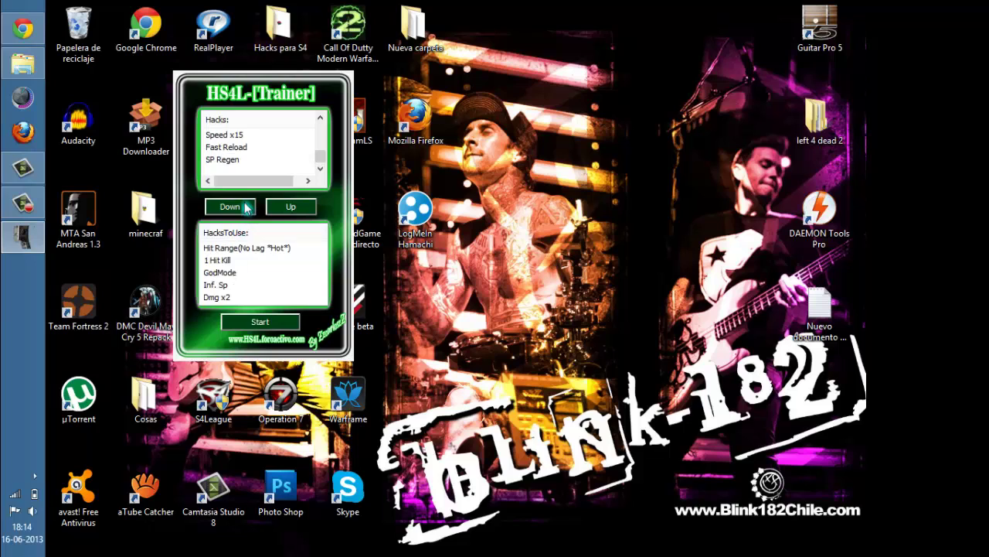
Start the trainer with the chosen hacks, launch S4League from the desktop and accept the trainer's message
{"action": "left_click", "coordinate": [277, 323]}
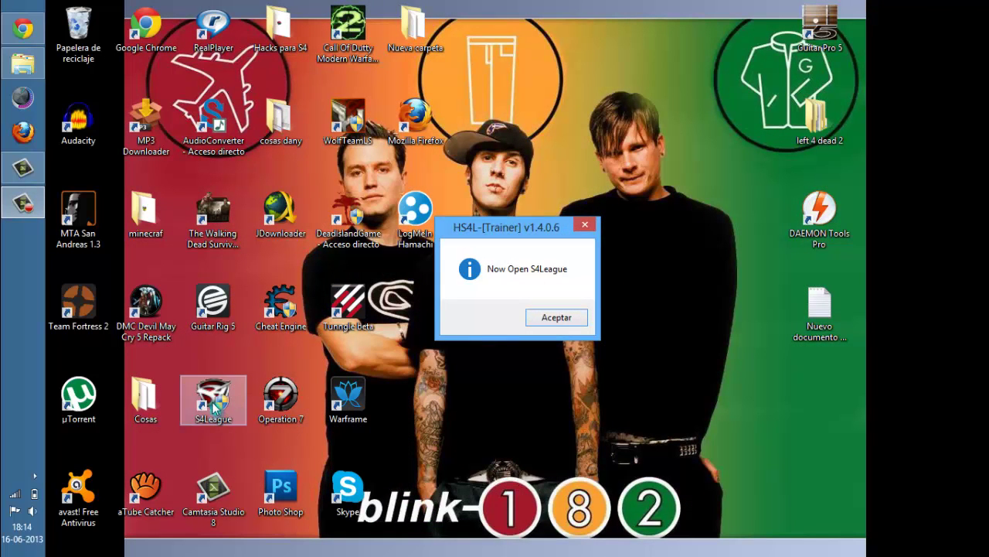
{"action": "left_click", "coordinate": [218, 406]}
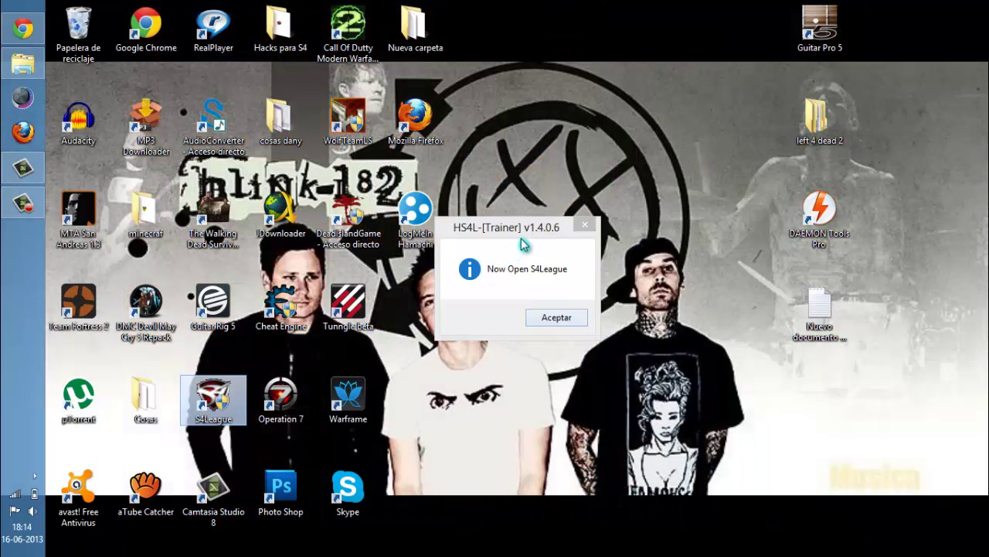
{"action": "left_click_drag", "start_coordinate": [510, 227], "coordinate": [617, 59]}
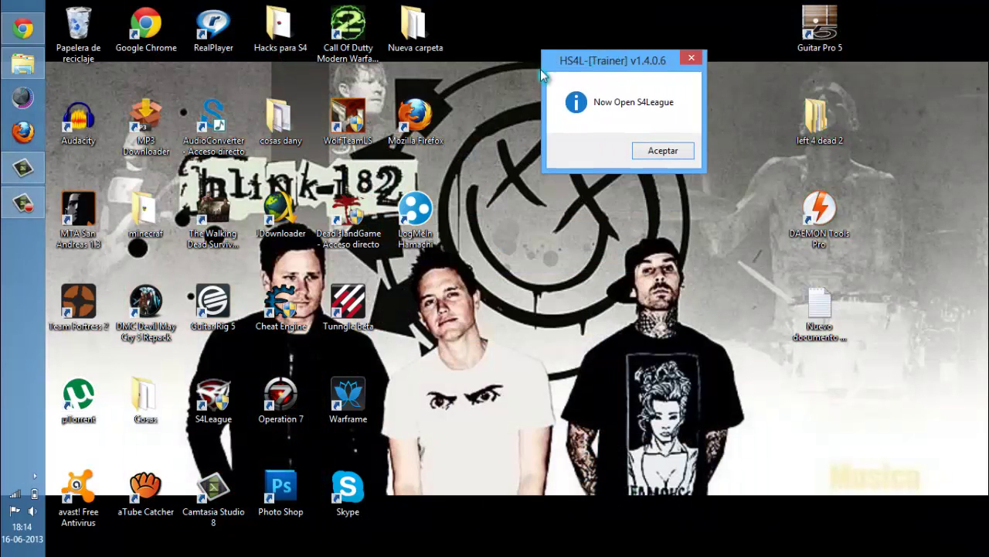
{"action": "double_click", "coordinate": [220, 395]}
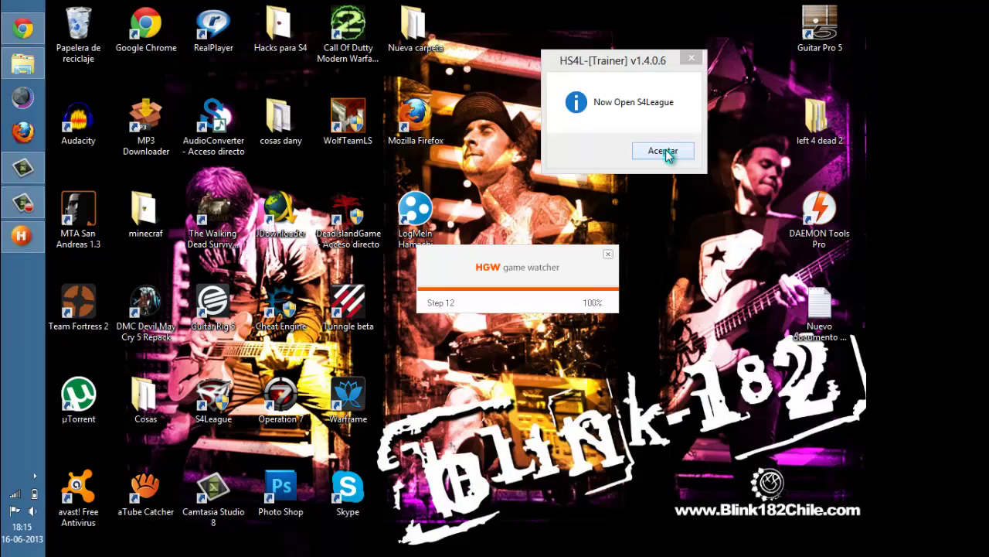
{"action": "left_click", "coordinate": [665, 150]}
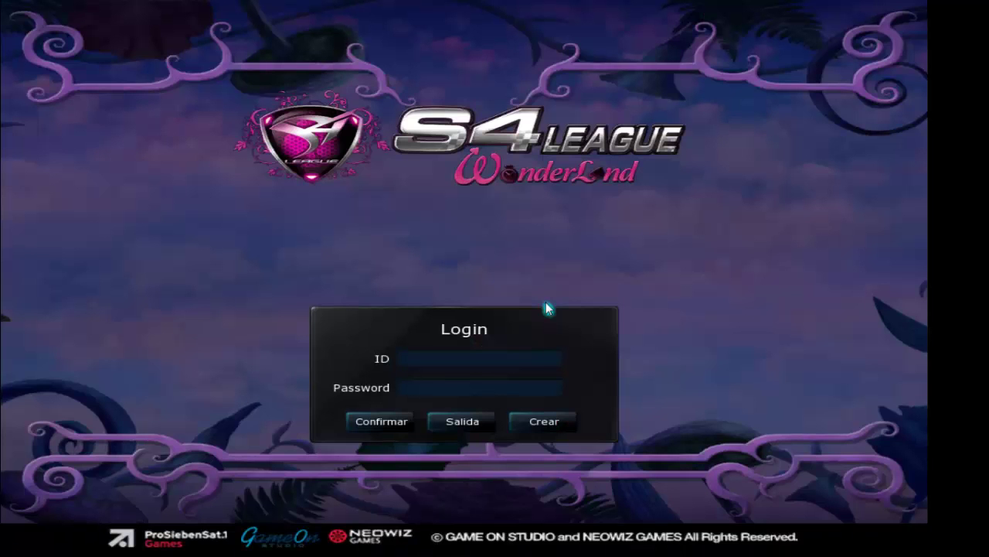
Log in to S4 League with the account ID and the account password
{"action": "type", "text": "StraDumP"}
{"action": "key", "text": "Tab"}
{"action": "type", "text": "**"}
{"action": "key", "text": "BackSpace"}
{"action": "key", "text": "BackSpace"}
{"action": "type", "text": "**************"}
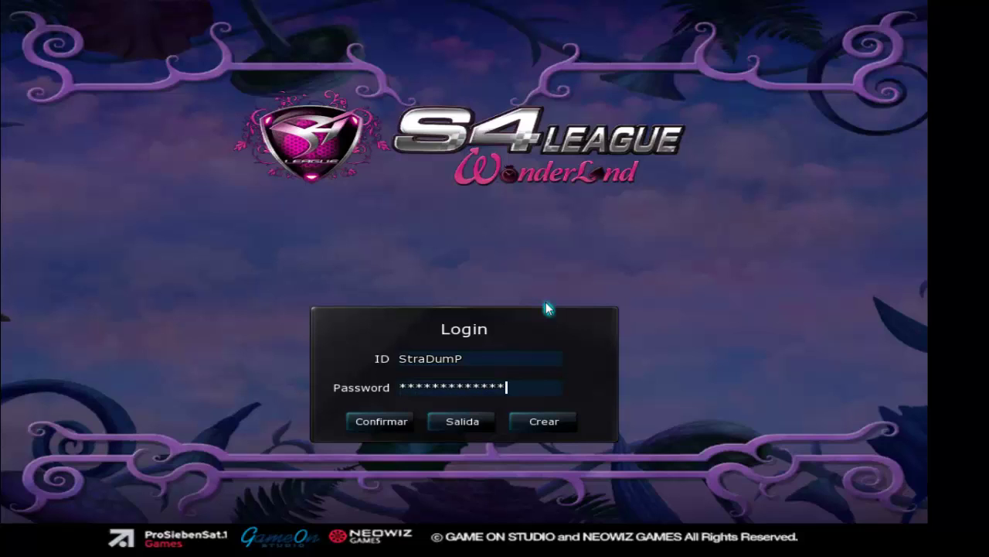
{"action": "key", "text": "Return"}
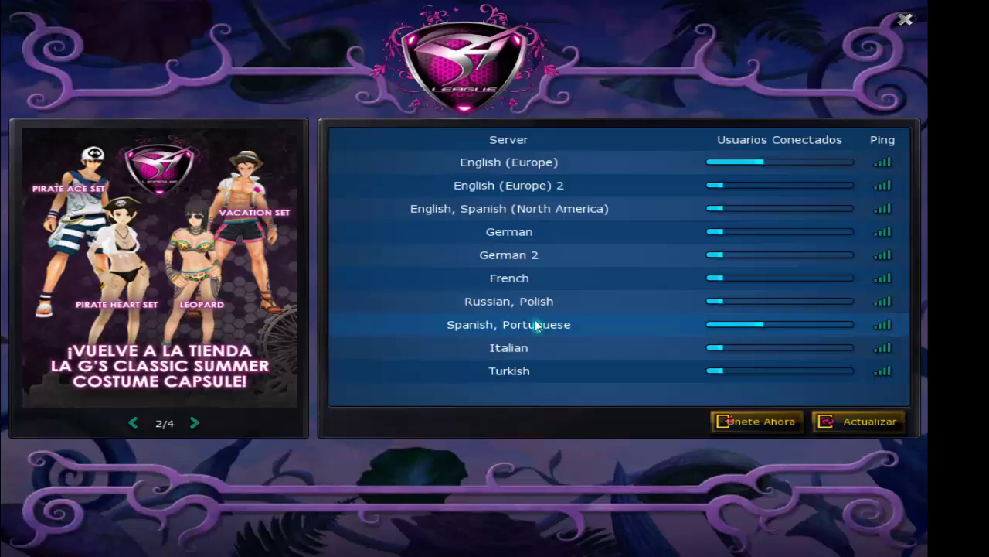
Join the Spanish, Portuguese server and its Beginner1 channel, declining the Combi invitation and tutorial offer and closing the mission window
{"action": "double_click", "coordinate": [535, 325]}
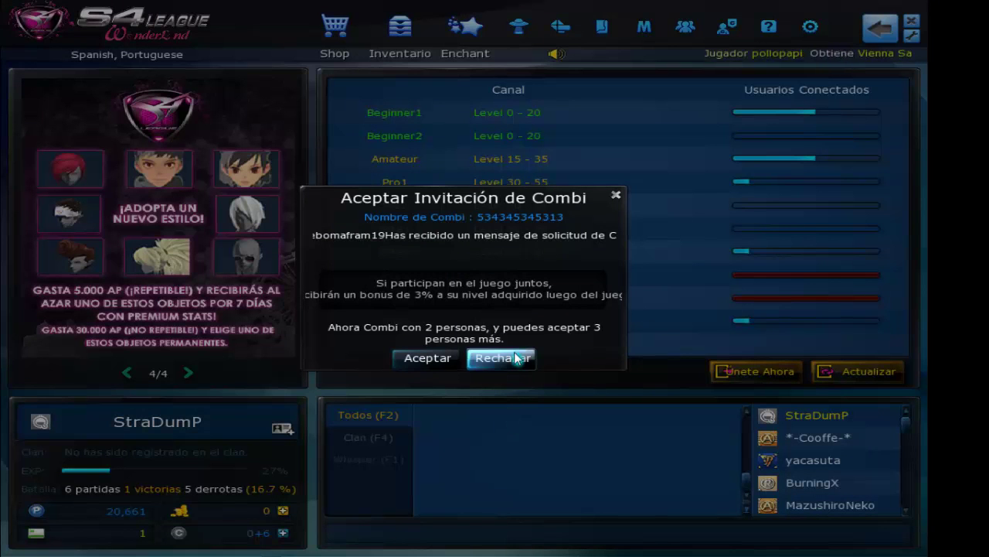
{"action": "left_click", "coordinate": [516, 357]}
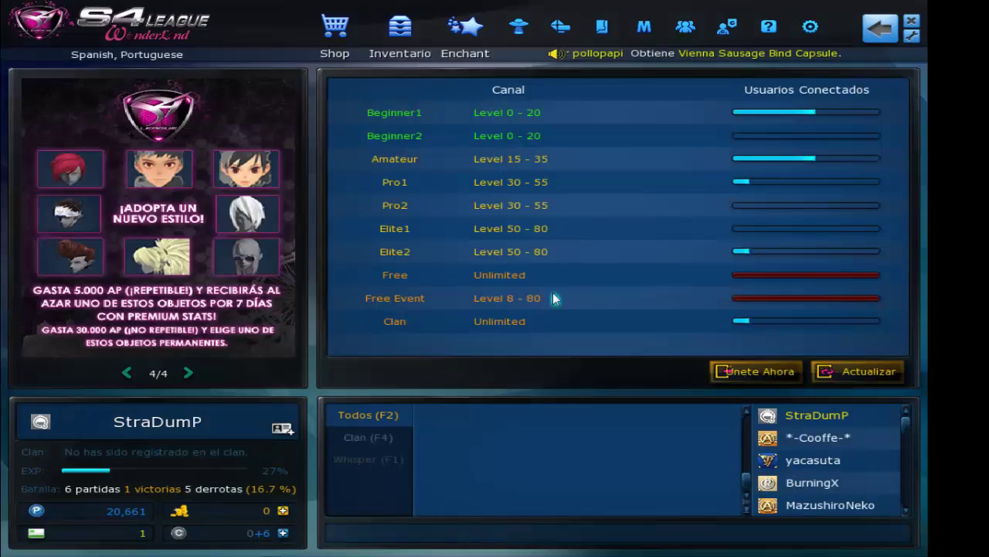
{"action": "double_click", "coordinate": [625, 112]}
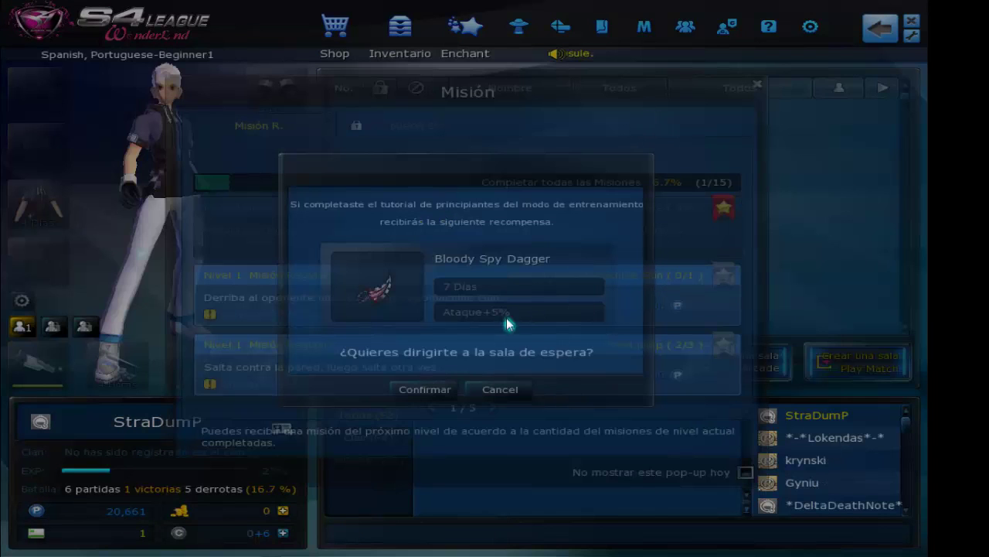
{"action": "left_click", "coordinate": [508, 391]}
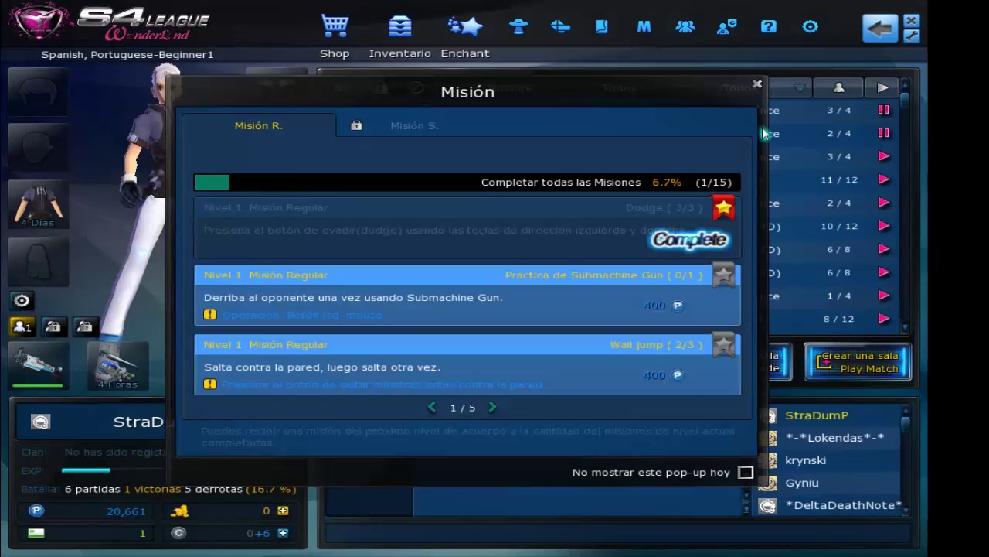
{"action": "left_click", "coordinate": [758, 84]}
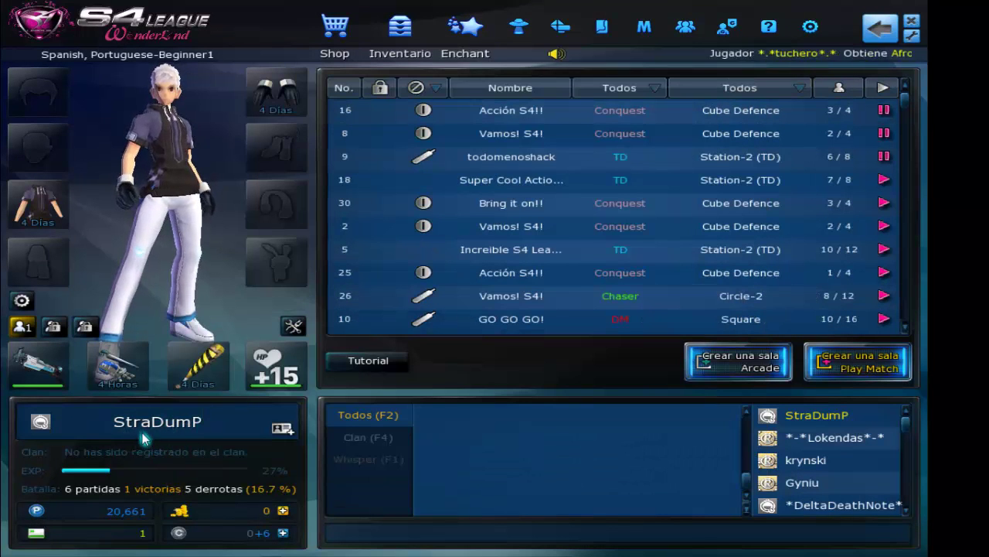
Open the game mode filter of the room list
{"action": "left_click", "coordinate": [640, 88]}
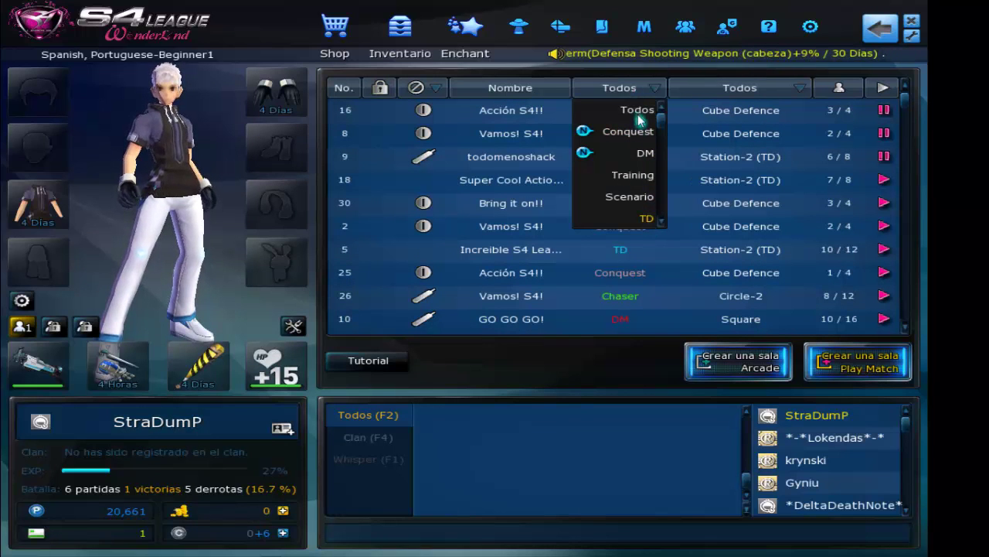